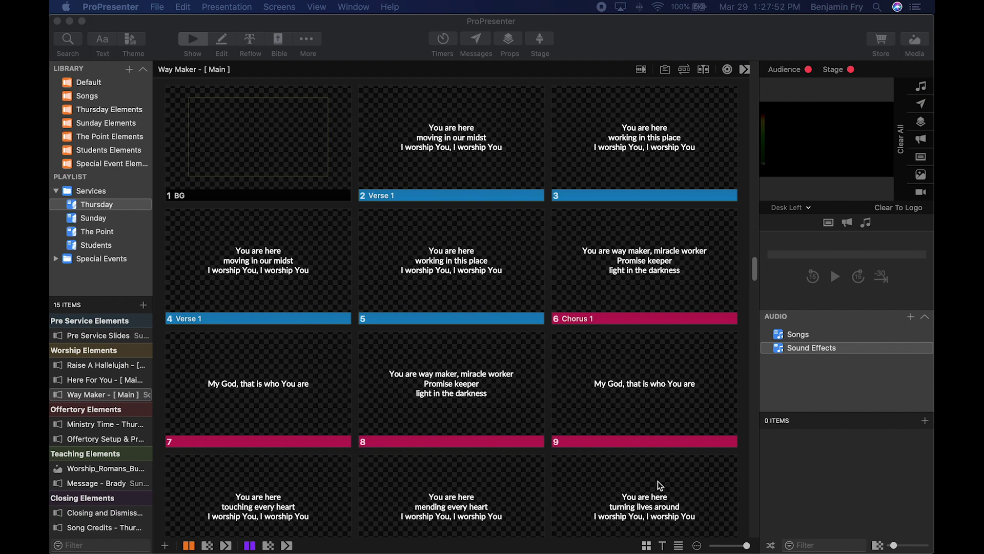
# Step: Bring ProPresenter to the front and open the Theme dropdown over the Way Maker presentation
pyautogui.click(578, 50)
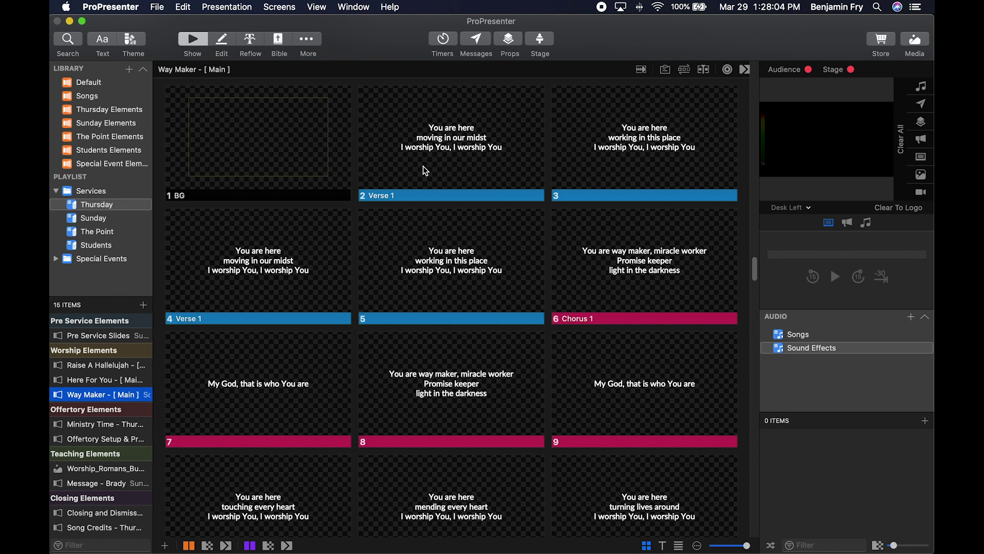
pyautogui.click(135, 40)
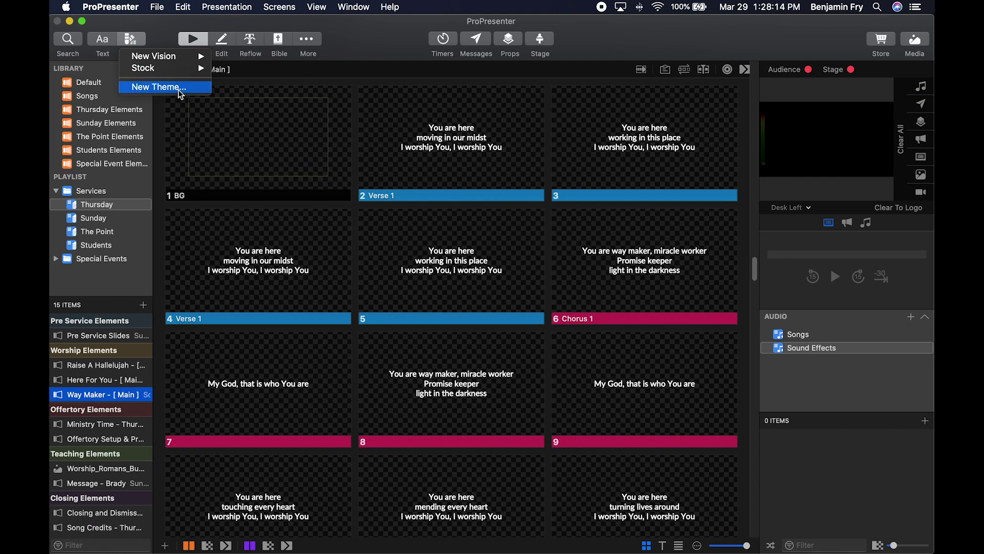
# Step: Browse the Theme menu through New Vision into the NV Lyrics themes
pyautogui.moveTo(176, 59)
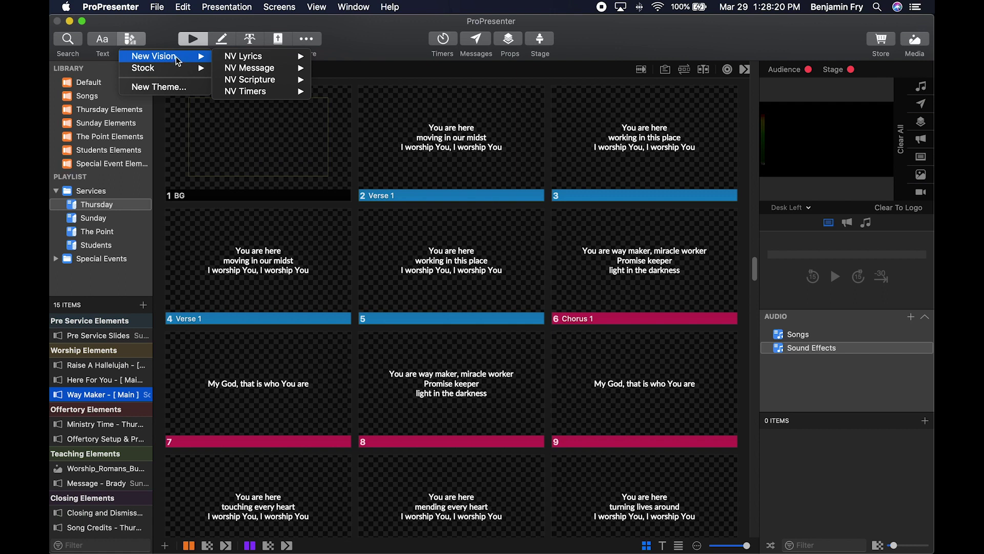
pyautogui.moveTo(244, 57)
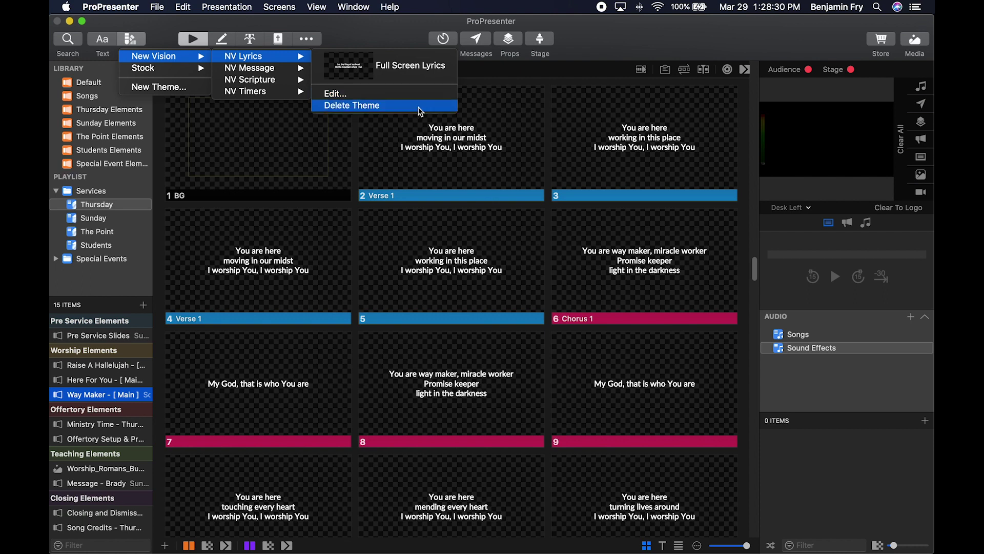
# Step: Create a new theme named 'Test Theme' and confirm the Theme Editor is active
pyautogui.click(175, 88)
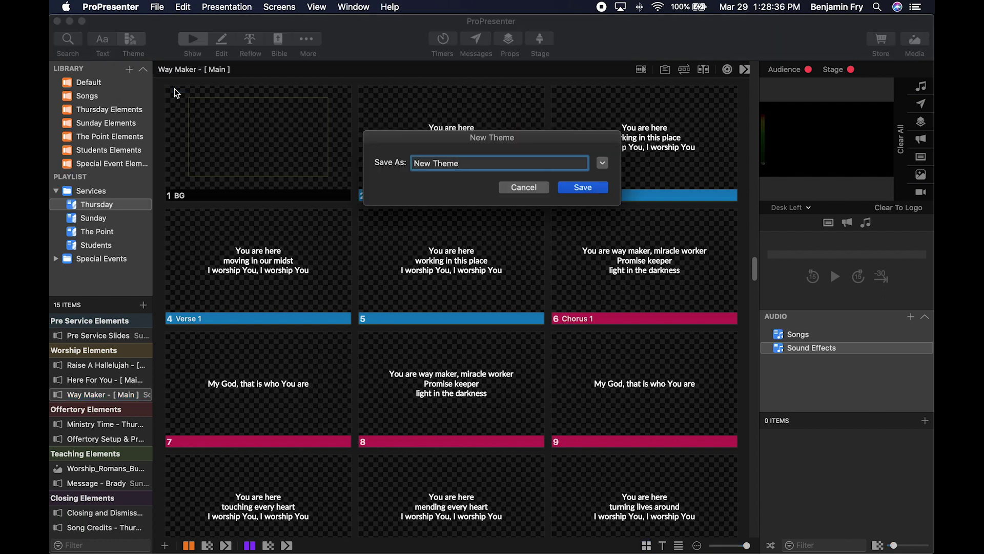
pyautogui.press('super+a')
pyautogui.write('Test Theme')
pyautogui.click(592, 187)
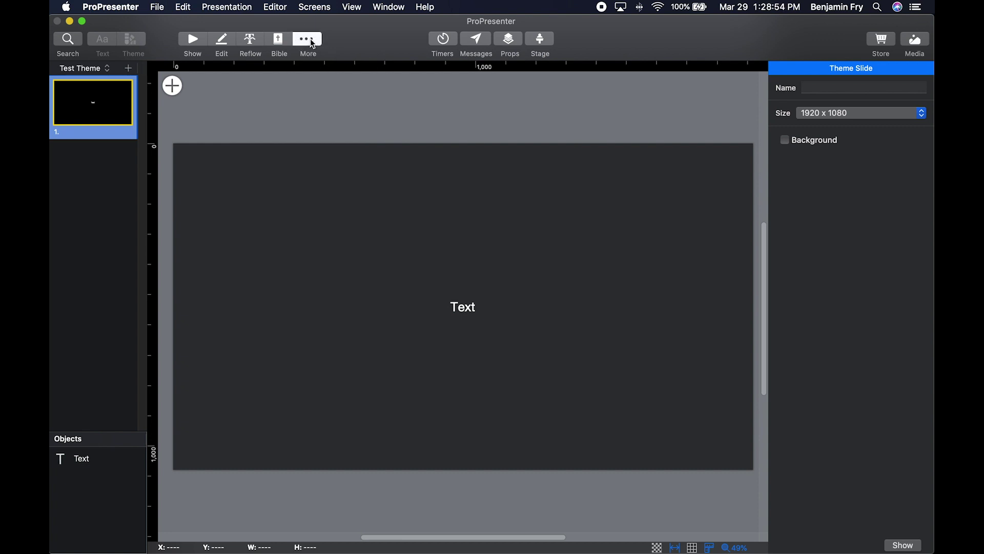
pyautogui.click(313, 44)
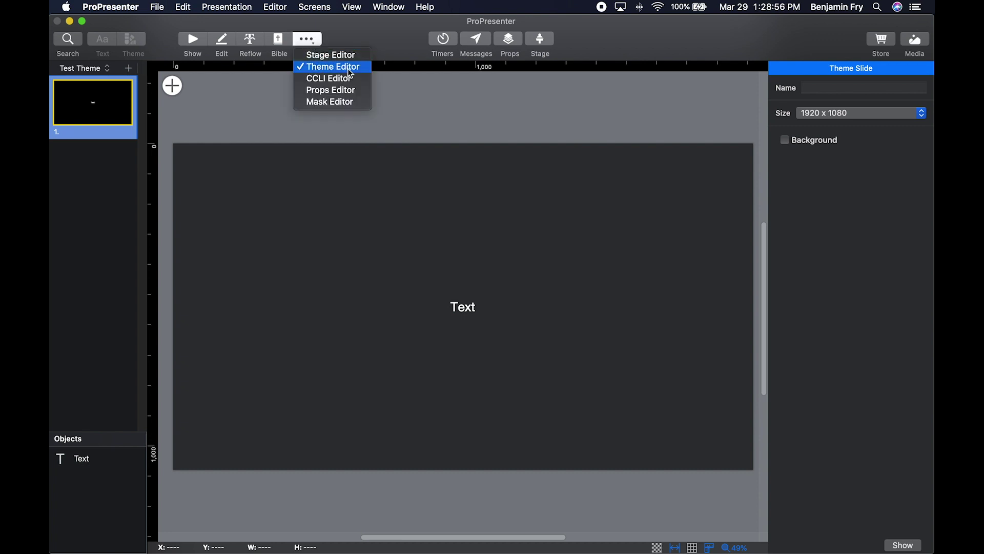
pyautogui.click(437, 133)
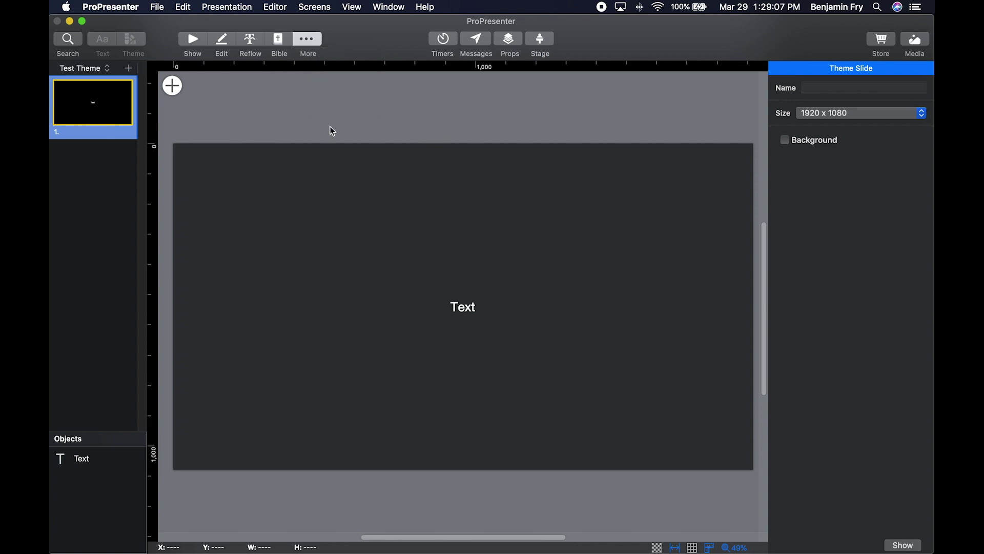
# Step: Open the NV Lyrics theme and add a slide named 'Lower Thirds Lyrics'
pyautogui.click(80, 73)
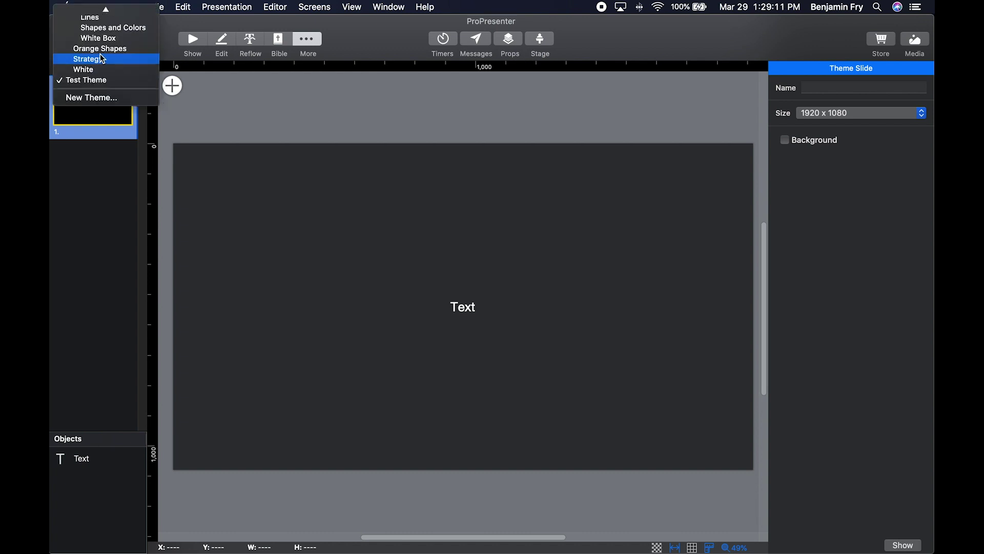
pyautogui.scroll(6, 100, 57)
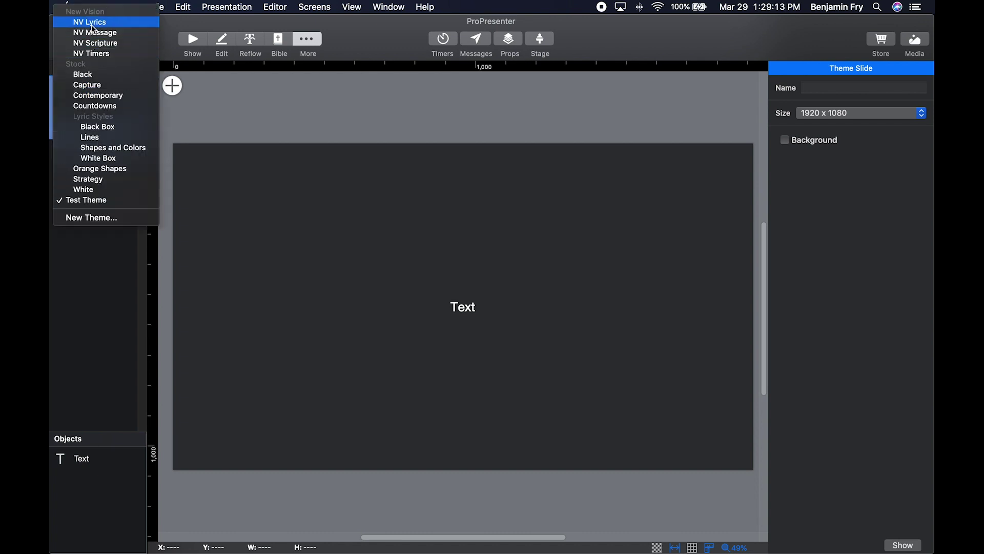
pyautogui.press('Escape')
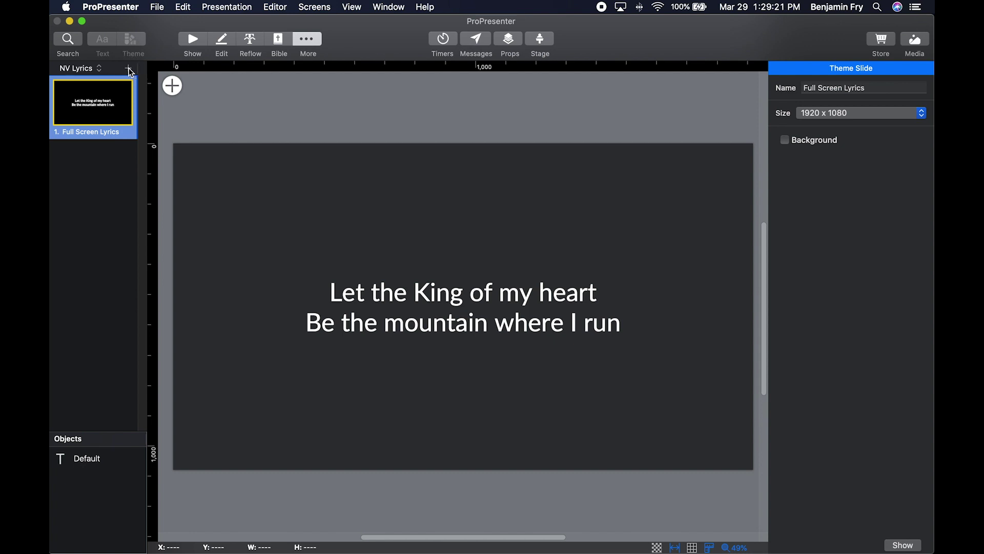
pyautogui.click(129, 70)
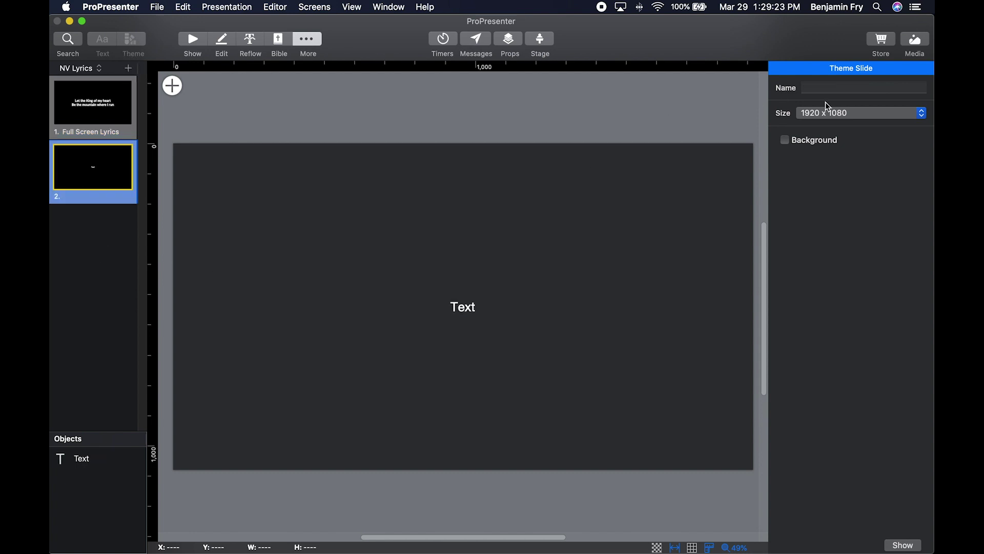
pyautogui.click(843, 88)
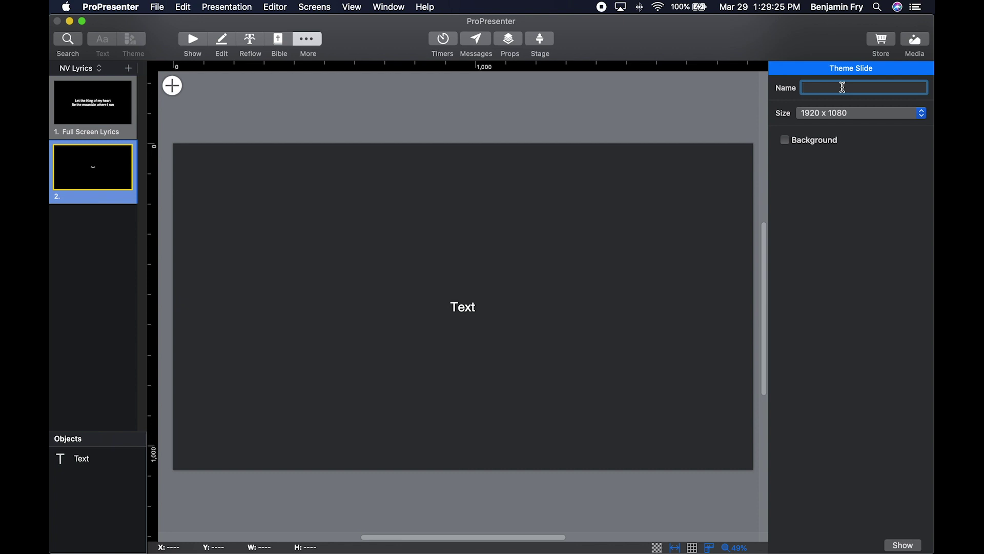
pyautogui.write('Lower Thirds Lyrics')
pyautogui.press('Return')
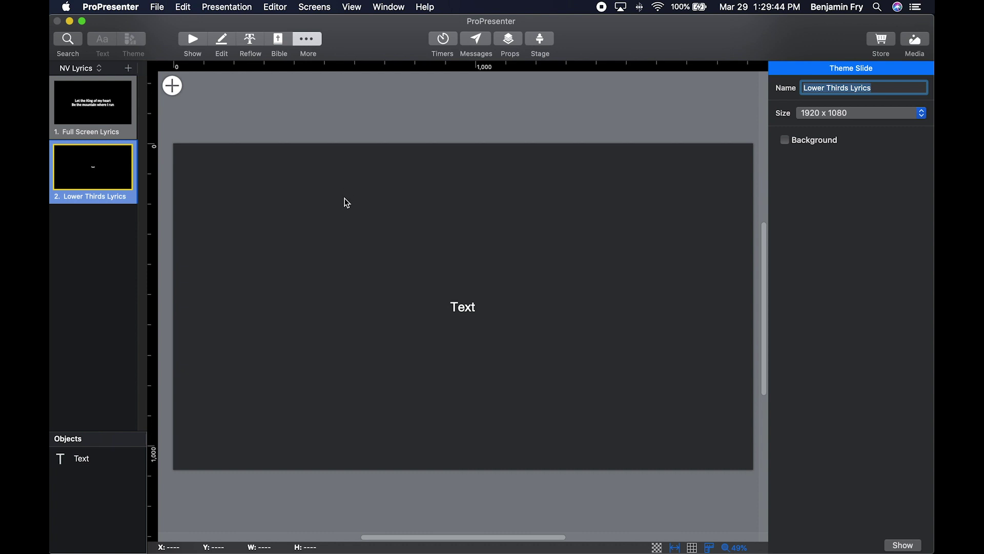
# Step: Inspect the Text object and the add-object options, then return to Show mode
pyautogui.click(440, 203)
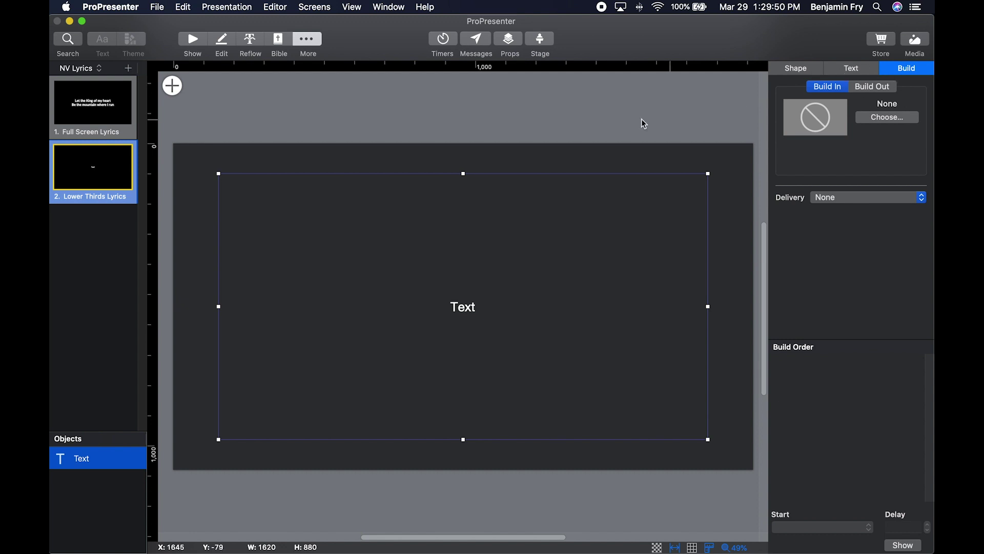
pyautogui.click(174, 85)
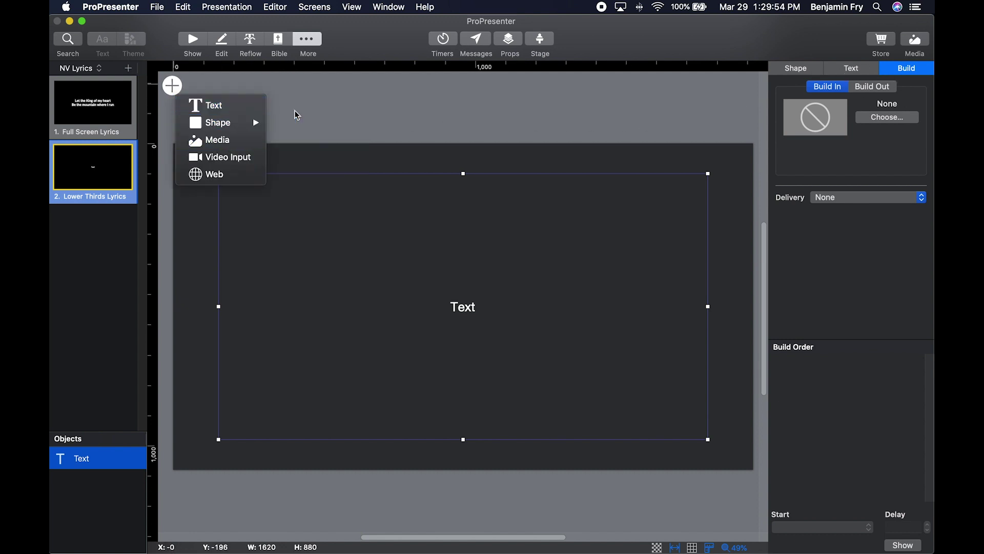
pyautogui.click(516, 114)
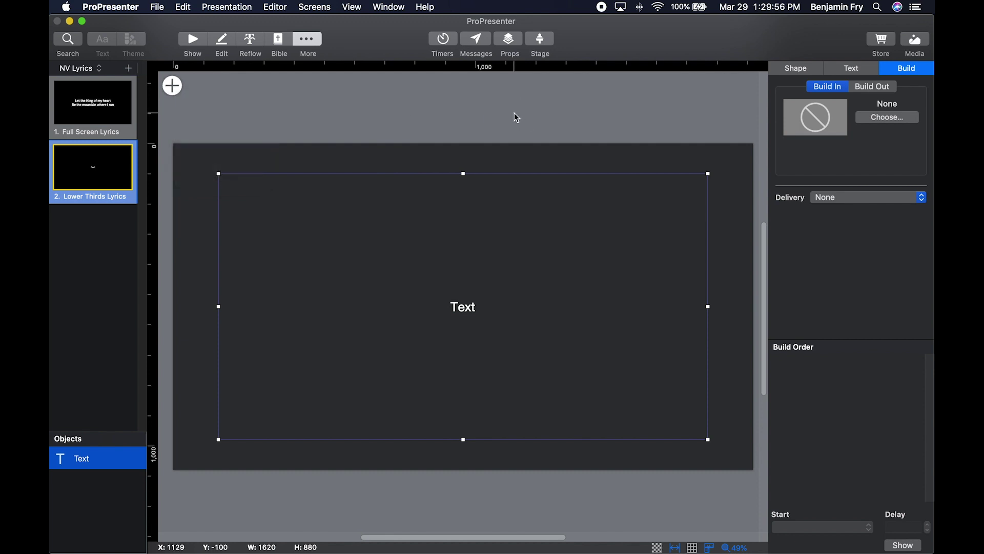
pyautogui.click(196, 39)
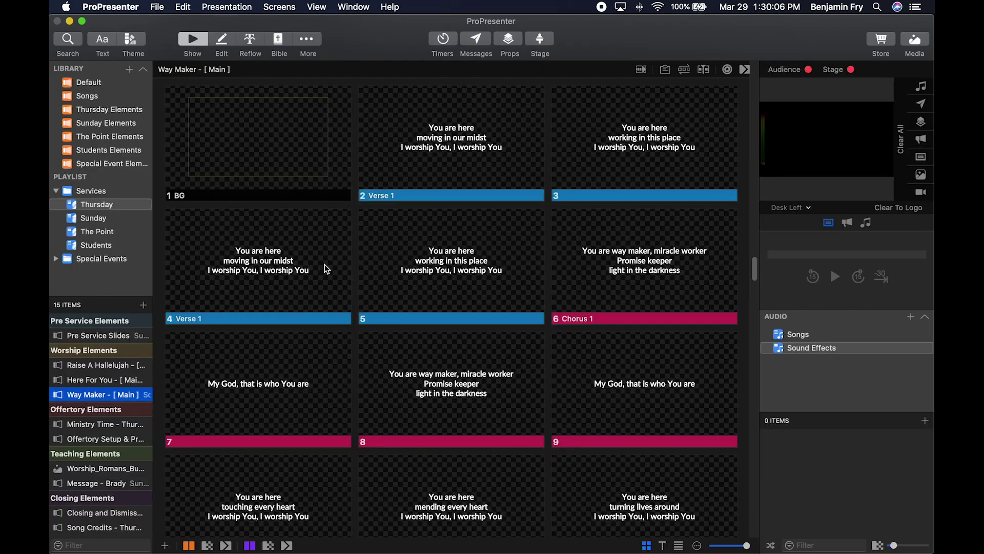
# Step: Select the Verse 1 slide and slide 5 in Way Maker, then clear the selection
pyautogui.click(285, 263)
pyautogui.keyDown('shift'); pyautogui.click(408, 266); pyautogui.keyUp('shift')
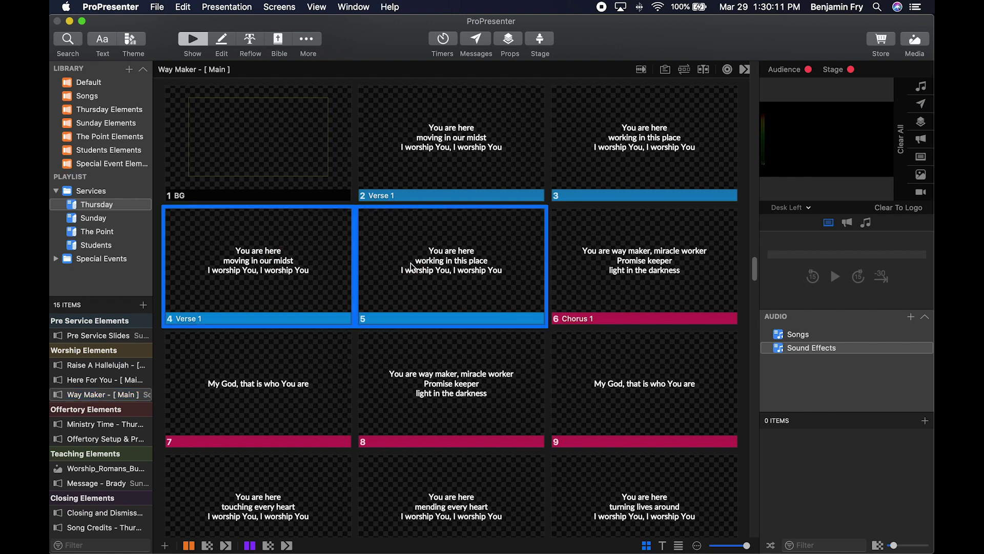
pyautogui.click(357, 340)
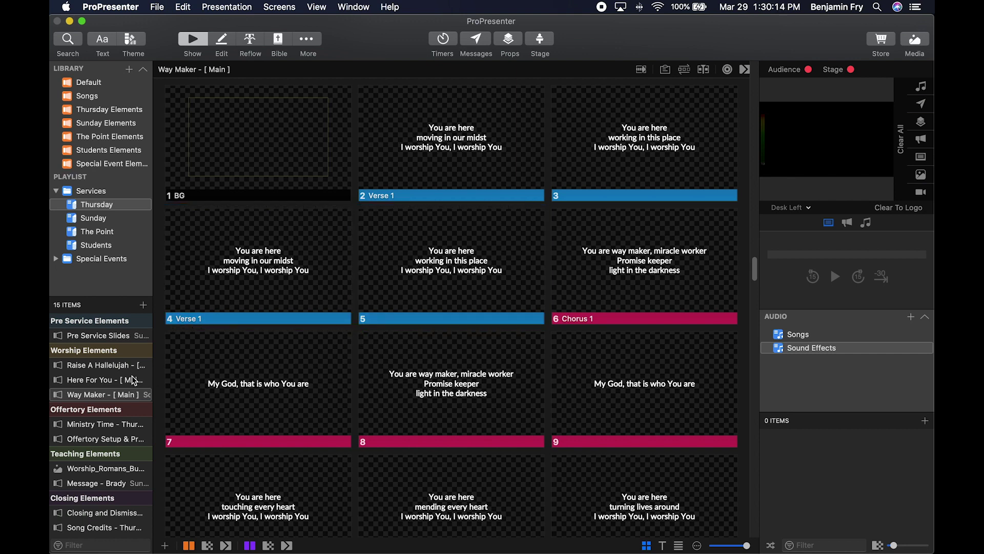
# Step: Apply Stock > Lyric Styles > Black Box > Single Scripture to Way Maker and Here For You
pyautogui.click(100, 395)
pyautogui.keyDown('shift'); pyautogui.click(100, 381); pyautogui.keyUp('shift')
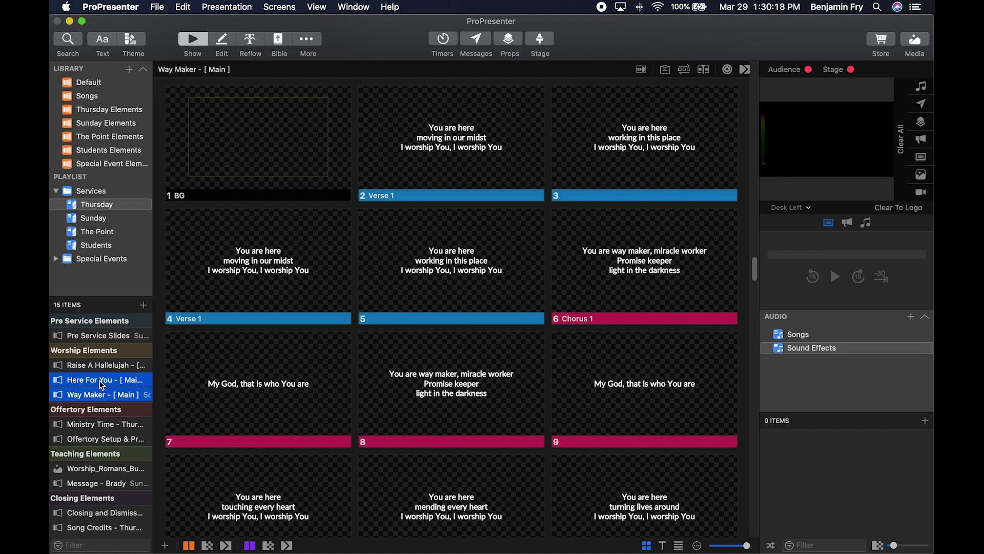
pyautogui.click(137, 46)
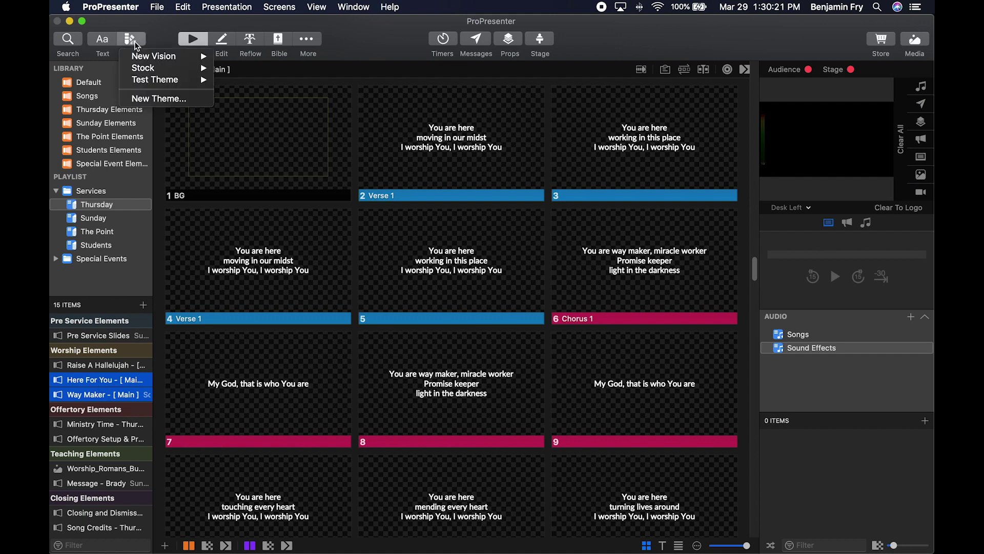
pyautogui.moveTo(155, 75)
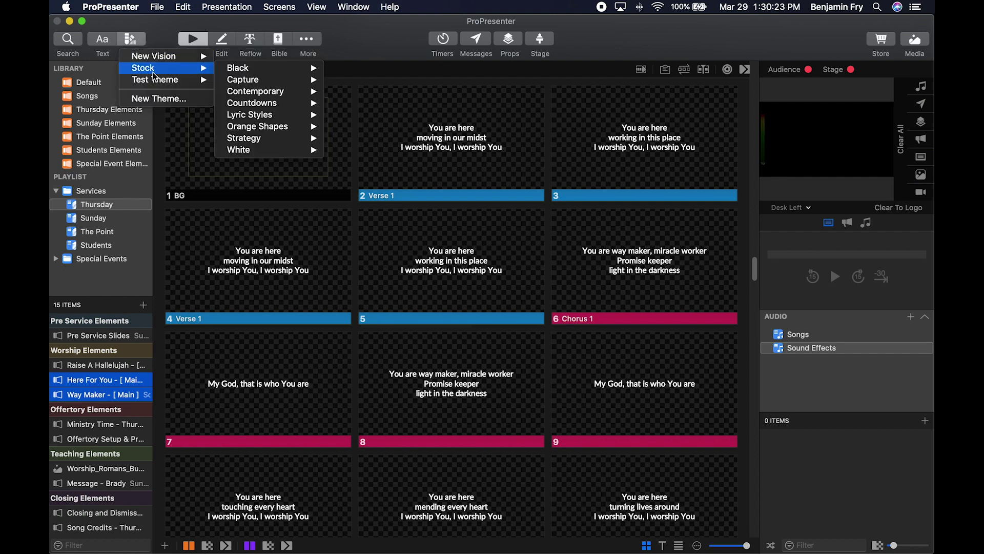
pyautogui.moveTo(290, 119)
pyautogui.moveTo(408, 119)
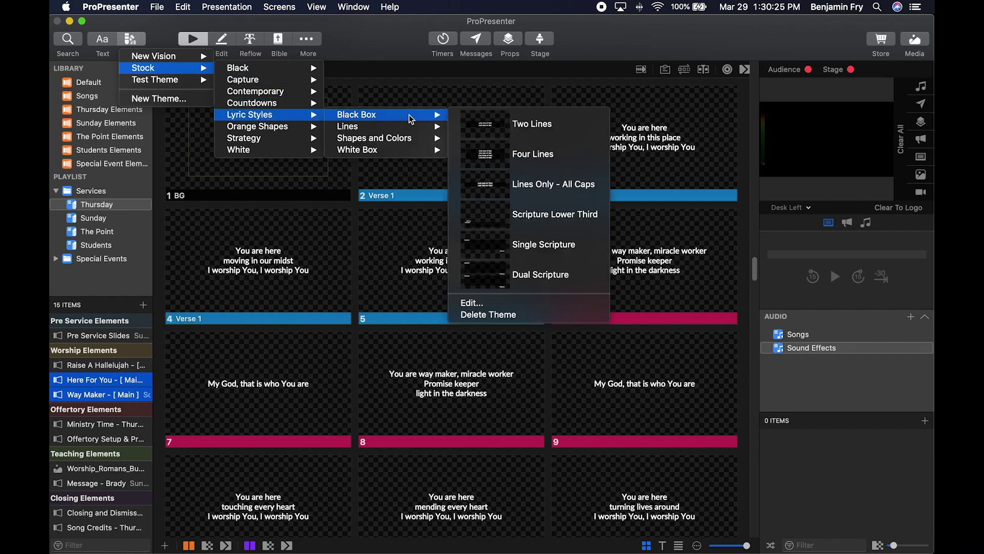
pyautogui.click(533, 239)
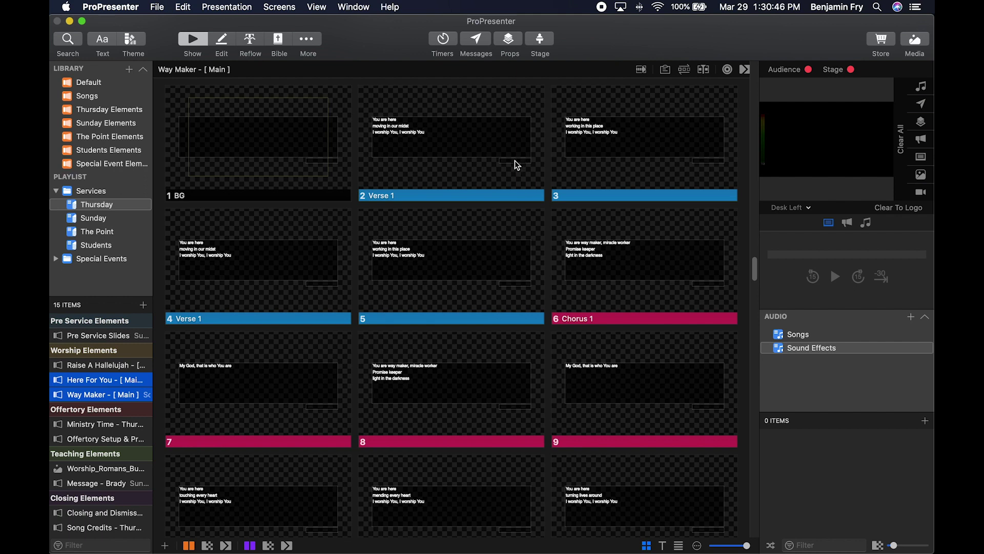
# Step: Apply the NV Lyrics Full Screen Lyrics theme to slide 6, Chorus 1
pyautogui.rightClick(612, 239)
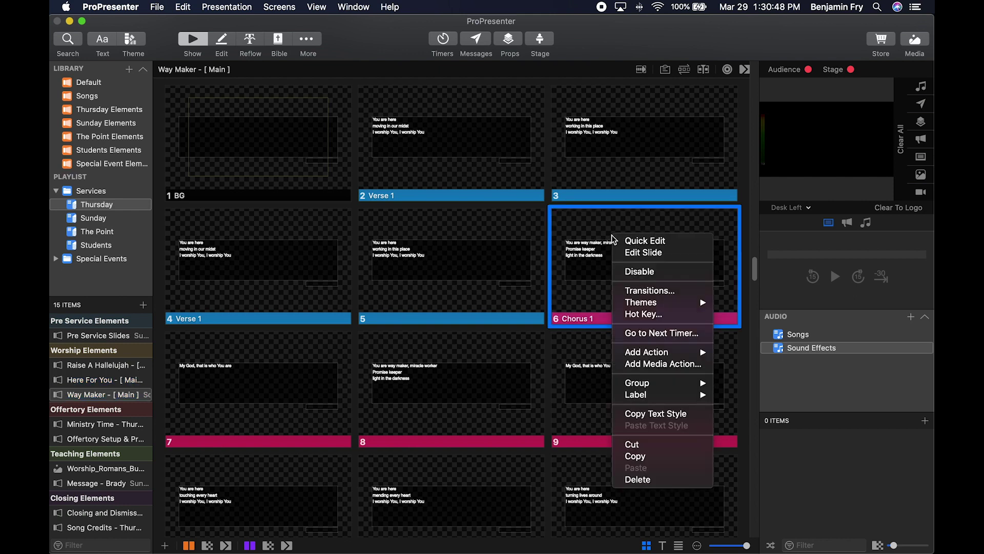
pyautogui.moveTo(658, 304)
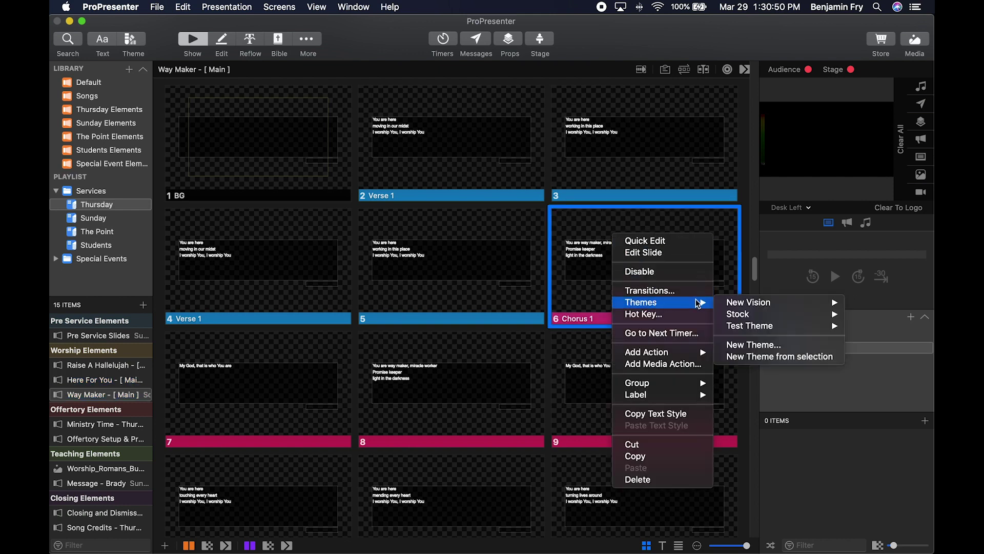
pyautogui.moveTo(754, 303)
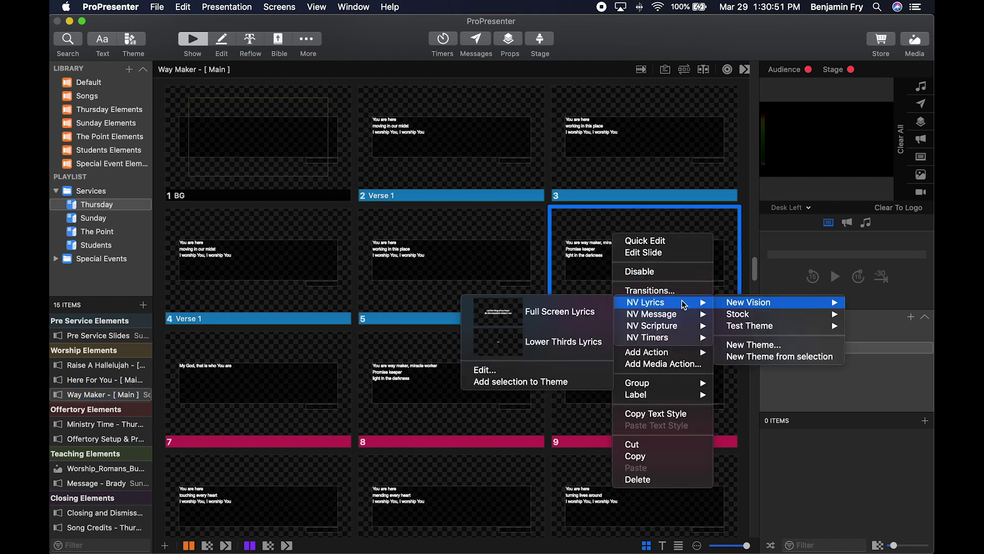
pyautogui.click(565, 310)
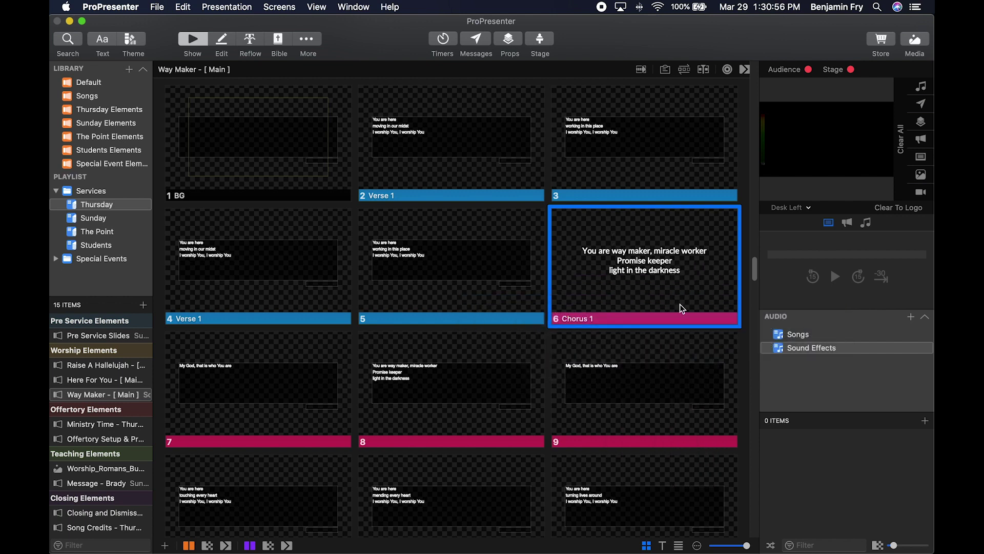
pyautogui.rightClick(663, 281)
pyautogui.moveTo(707, 345)
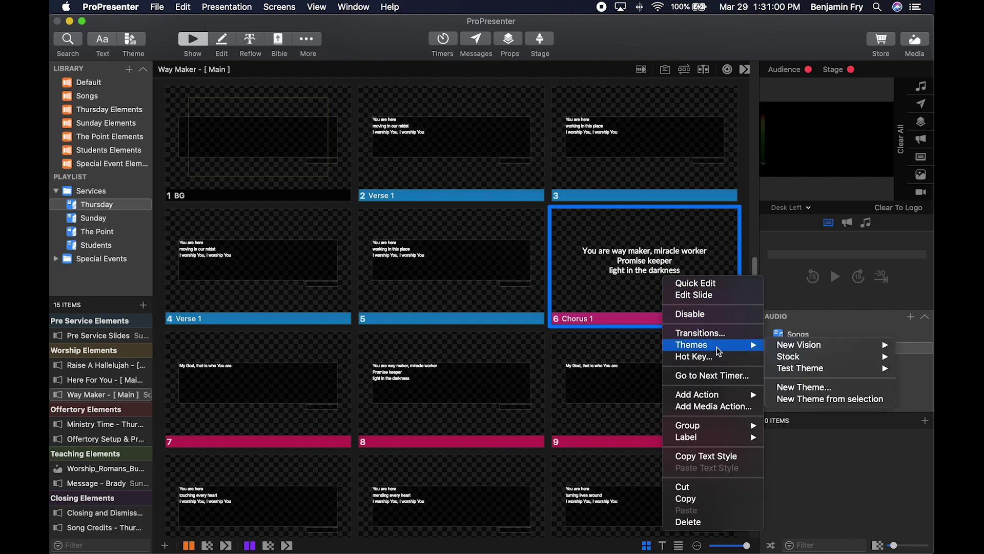
pyautogui.click(813, 404)
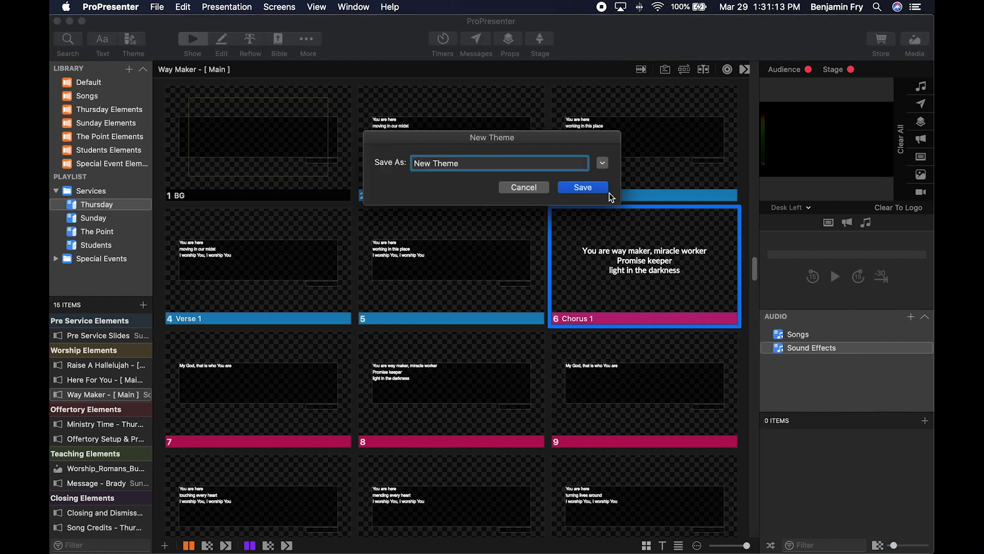
pyautogui.click(536, 186)
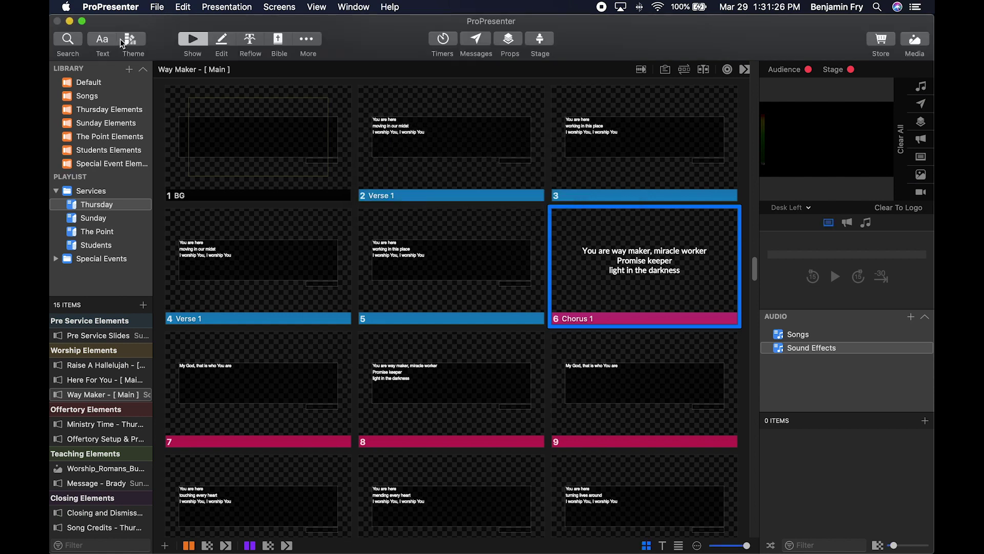
pyautogui.click(134, 39)
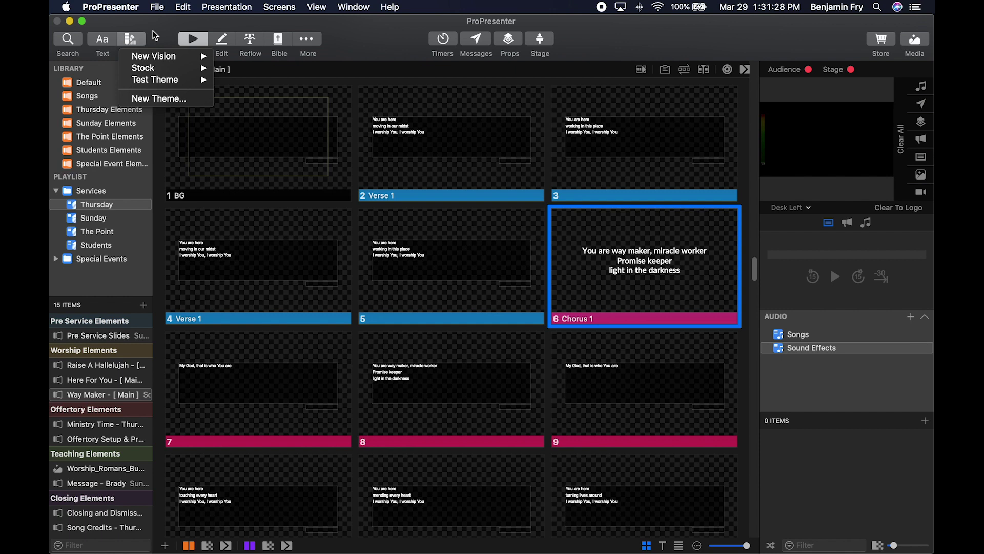
pyautogui.click(153, 30)
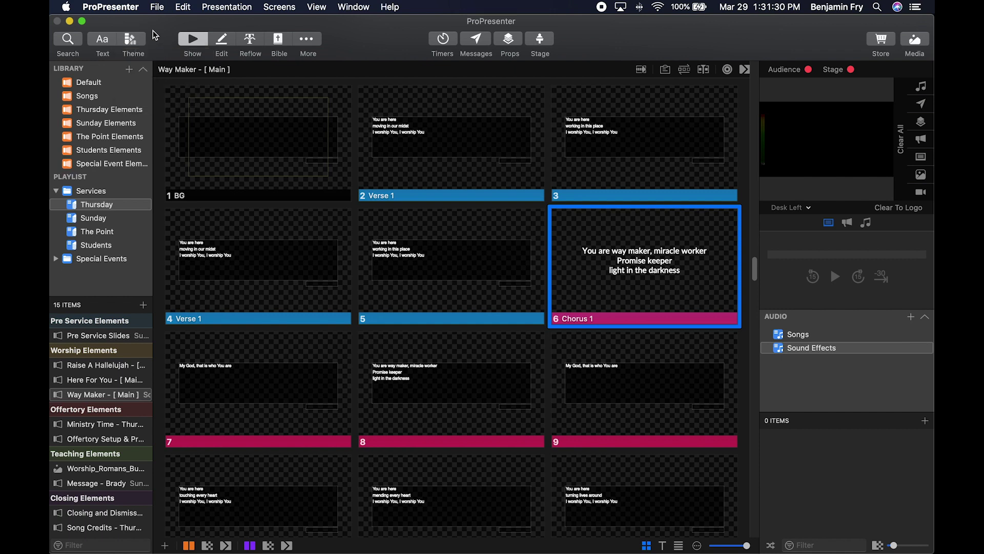
pyautogui.press('super+Tab')
pyautogui.press('super+Tab')
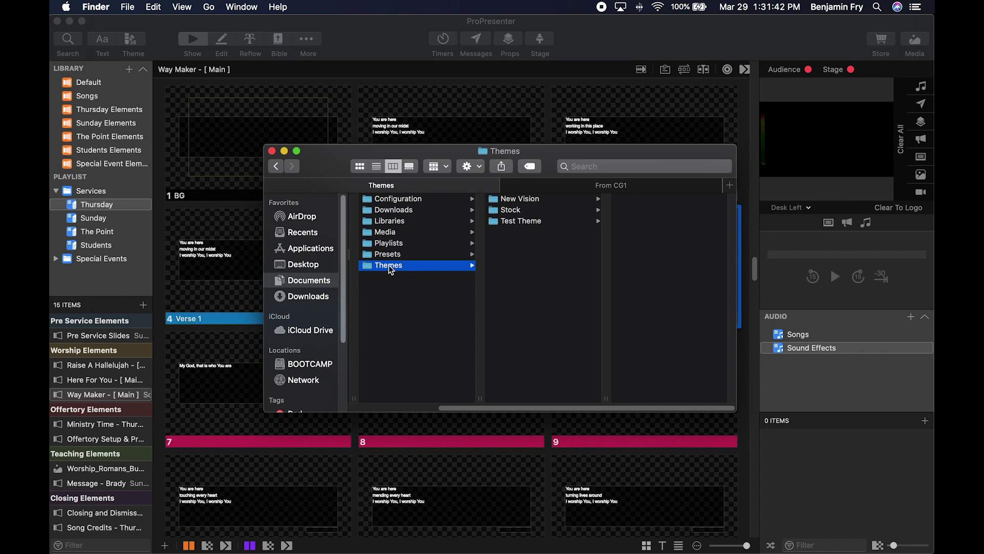
# Step: In Finder, move the Test Theme folder into the New Vision themes folder
pyautogui.click(528, 200)
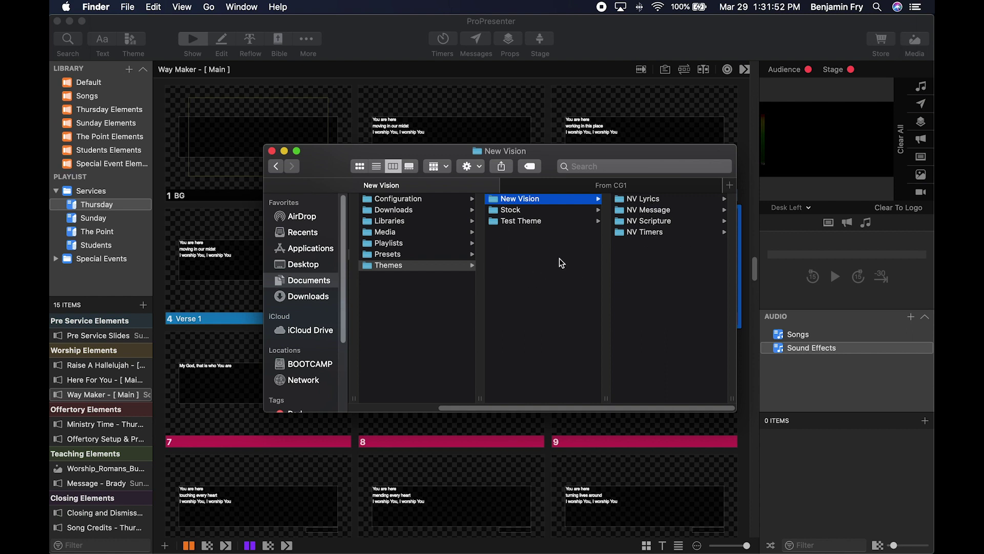
pyautogui.click(519, 222)
pyautogui.moveTo(520, 226); pyautogui.dragTo(670, 277)
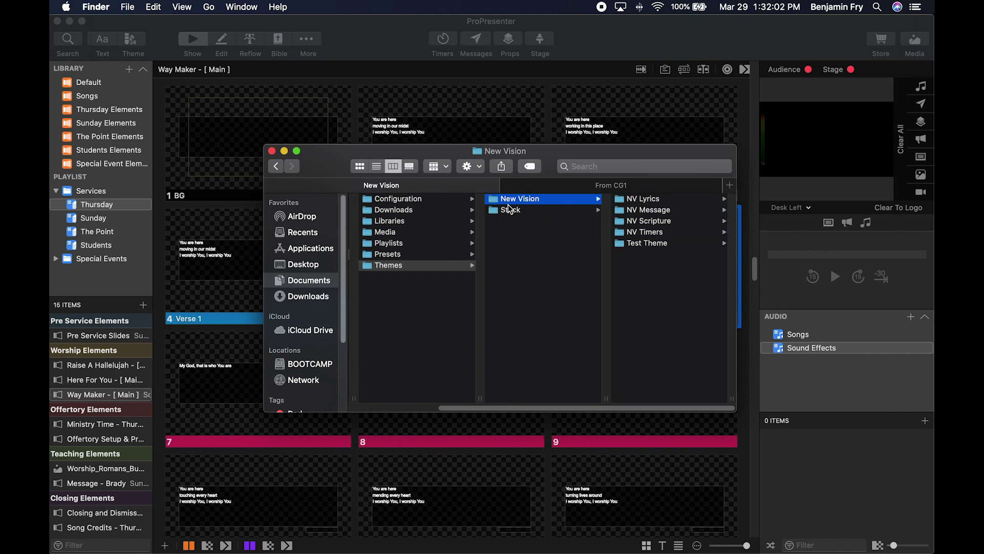
# Step: Delete Test Theme from the New Vision themes and confirm moving it to the trash
pyautogui.click(373, 55)
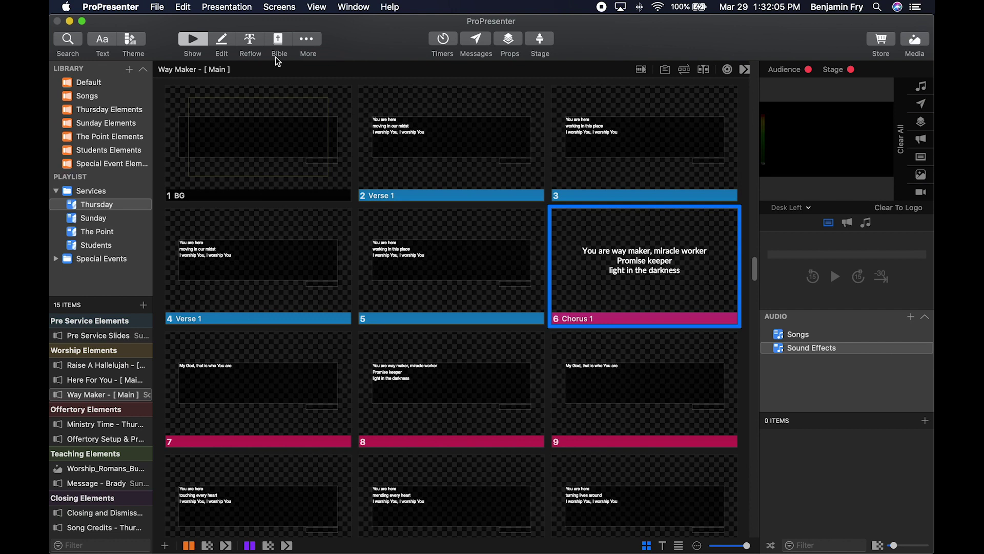
pyautogui.click(135, 40)
pyautogui.moveTo(204, 56)
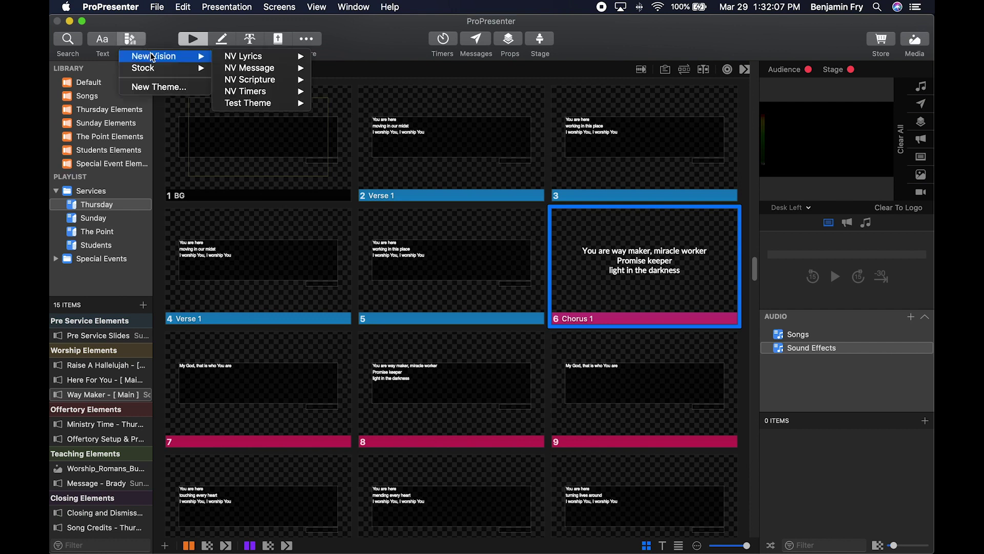
pyautogui.moveTo(286, 105)
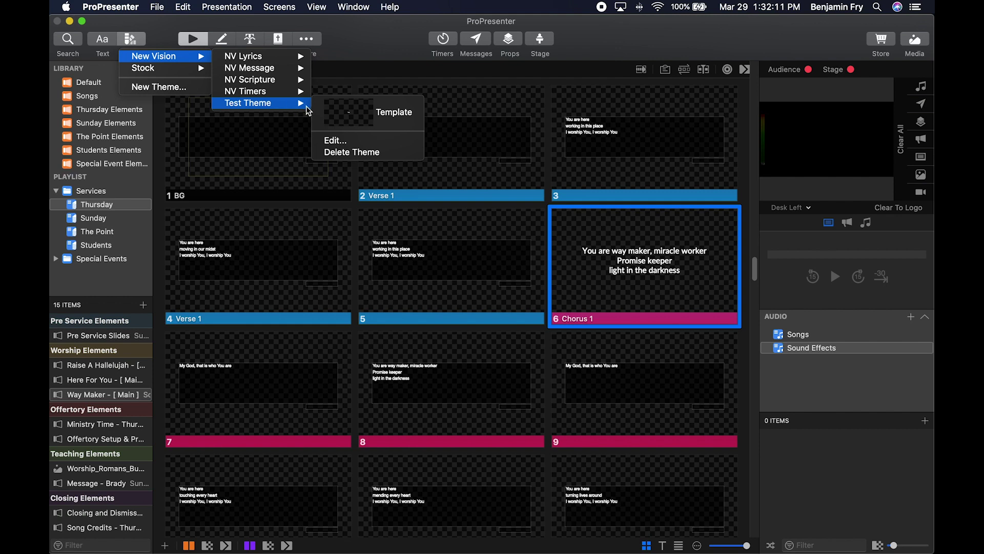
pyautogui.click(368, 154)
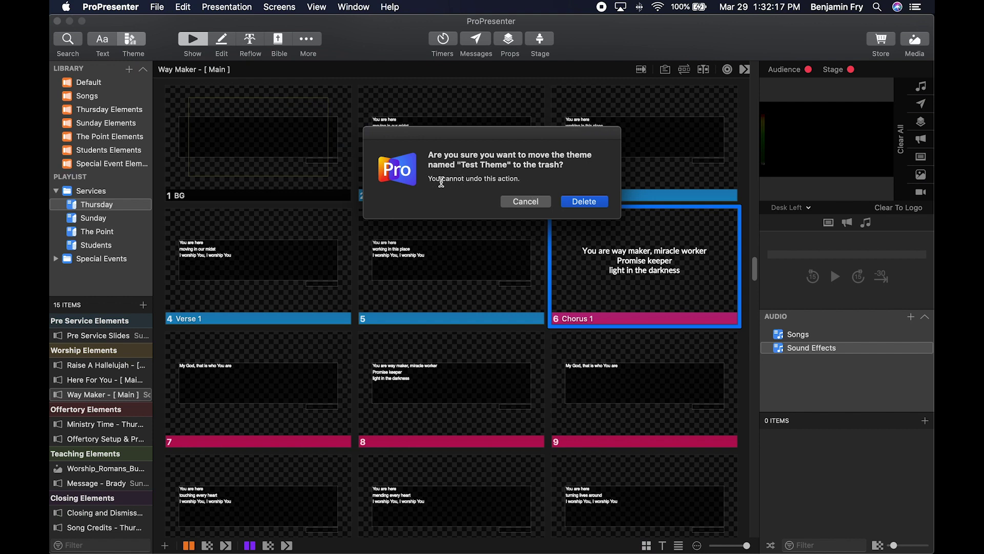
pyautogui.click(586, 200)
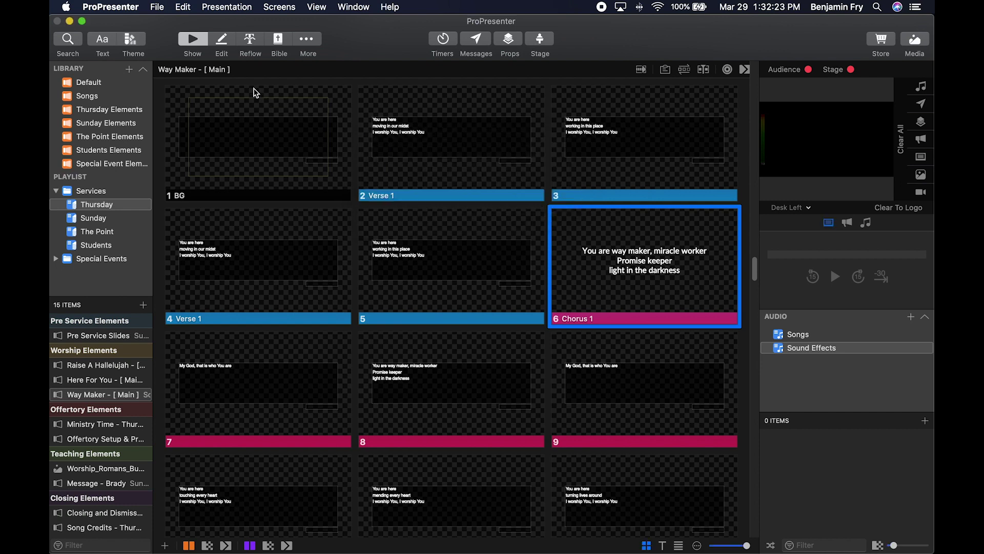
# Step: Export only the NV Timers theme as a bundle named 'Export THeme' into From CG1
pyautogui.click(157, 7)
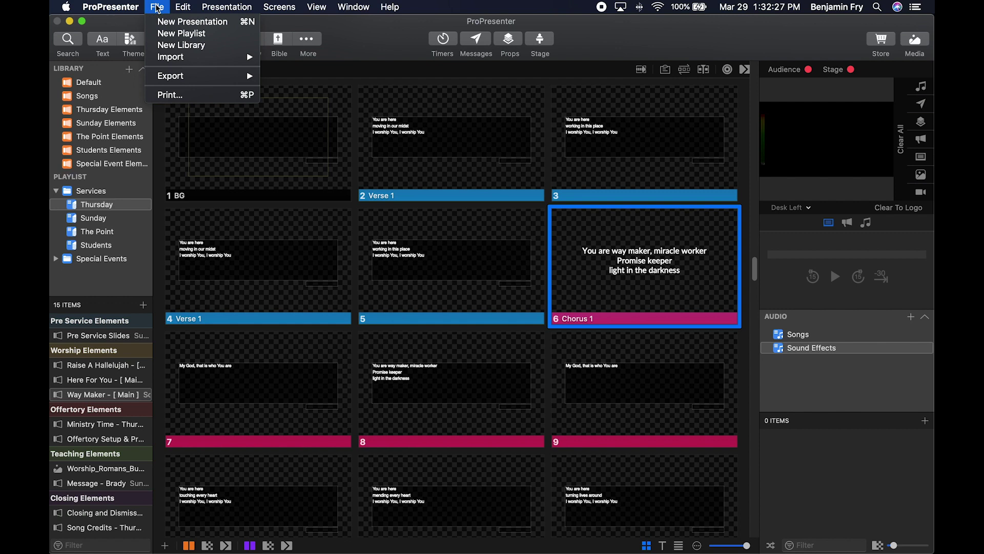
pyautogui.moveTo(185, 76)
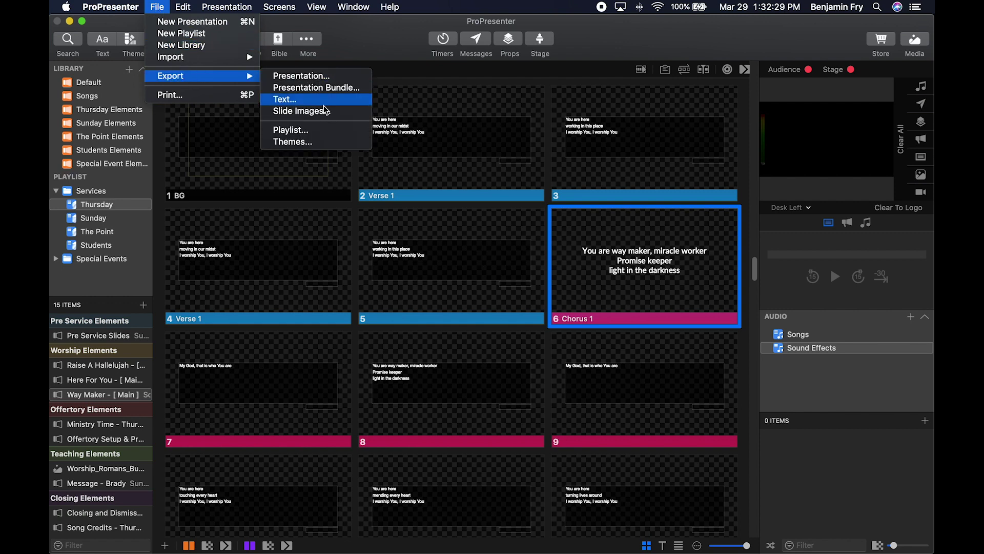
pyautogui.click(322, 143)
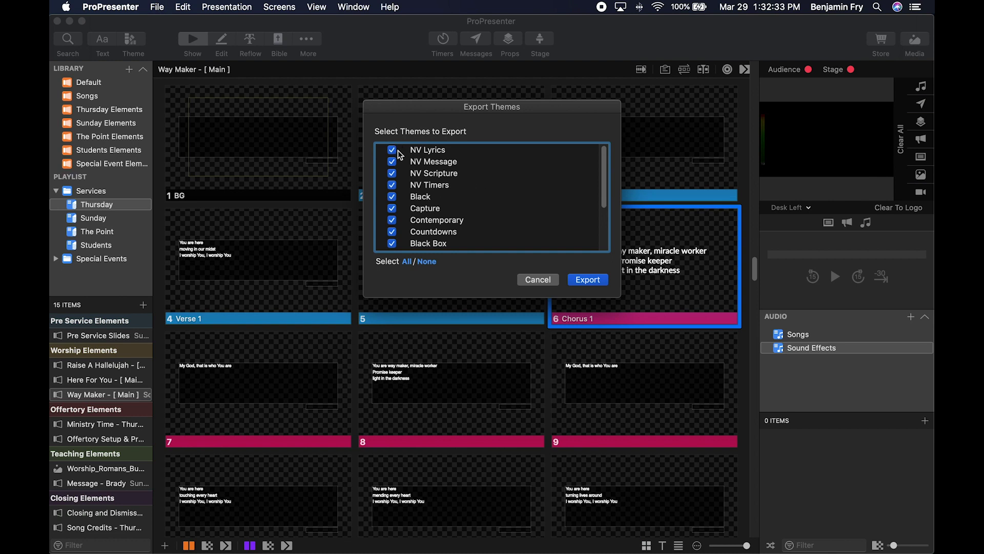
pyautogui.click(426, 262)
pyautogui.scroll(-1, 400, 194)
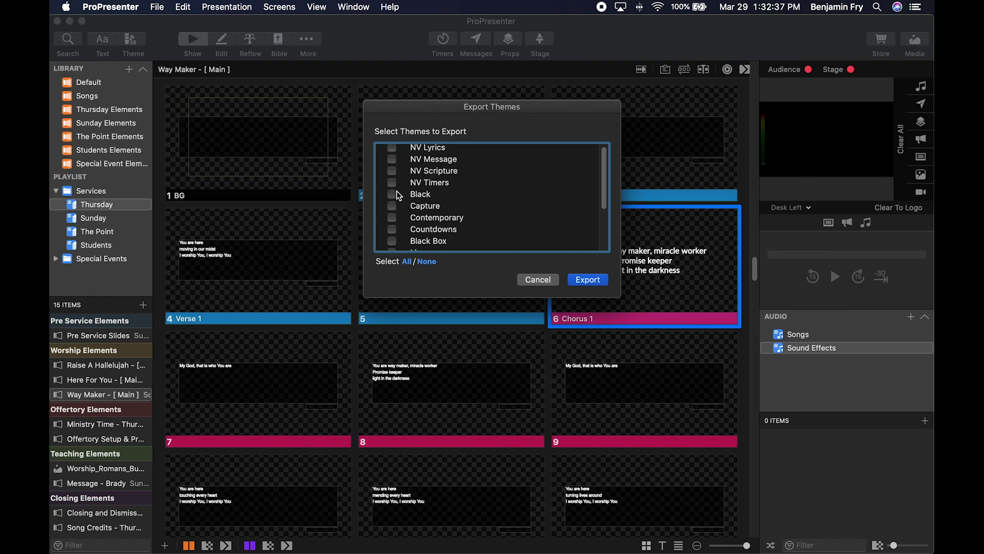
pyautogui.click(394, 180)
pyautogui.click(588, 278)
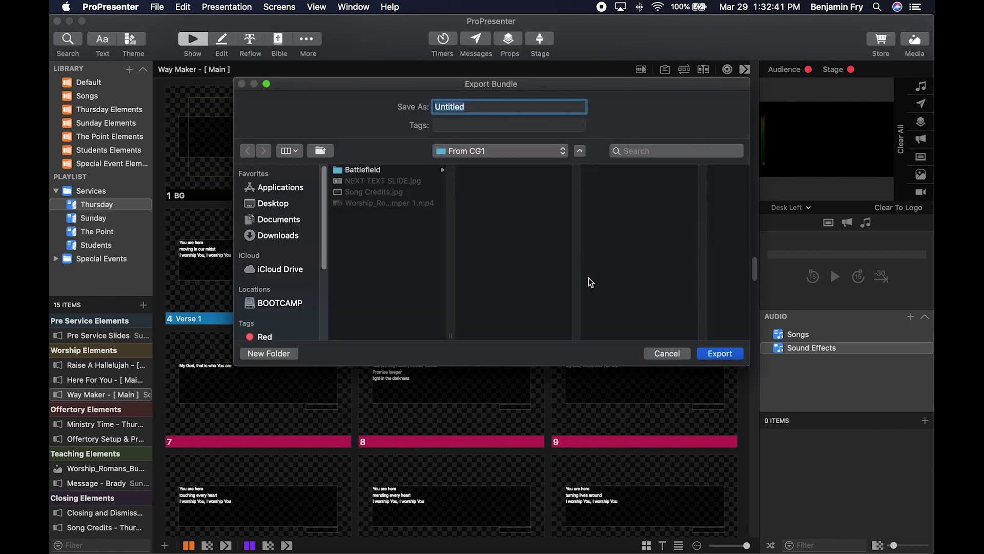
pyautogui.write('E')
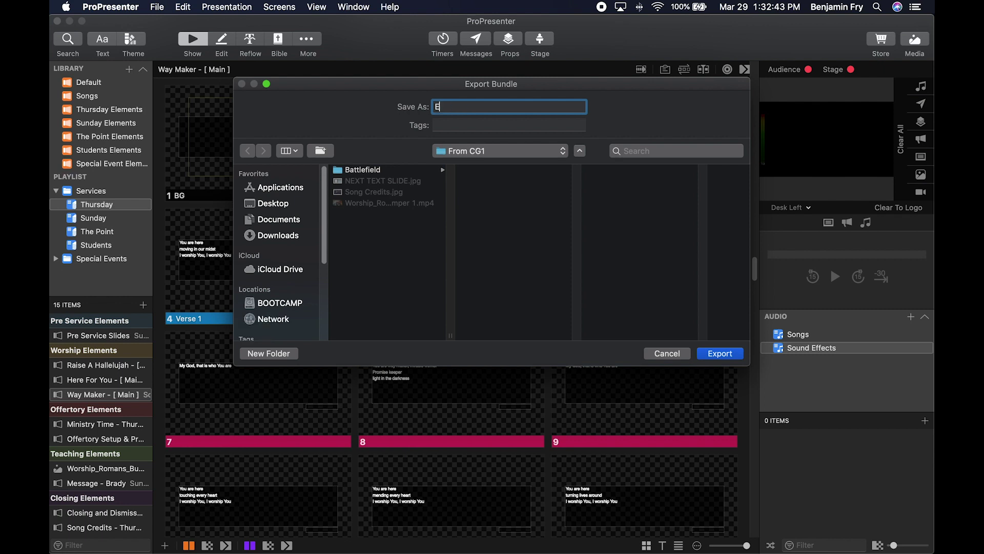
pyautogui.write('xport THeme')
pyautogui.click(729, 356)
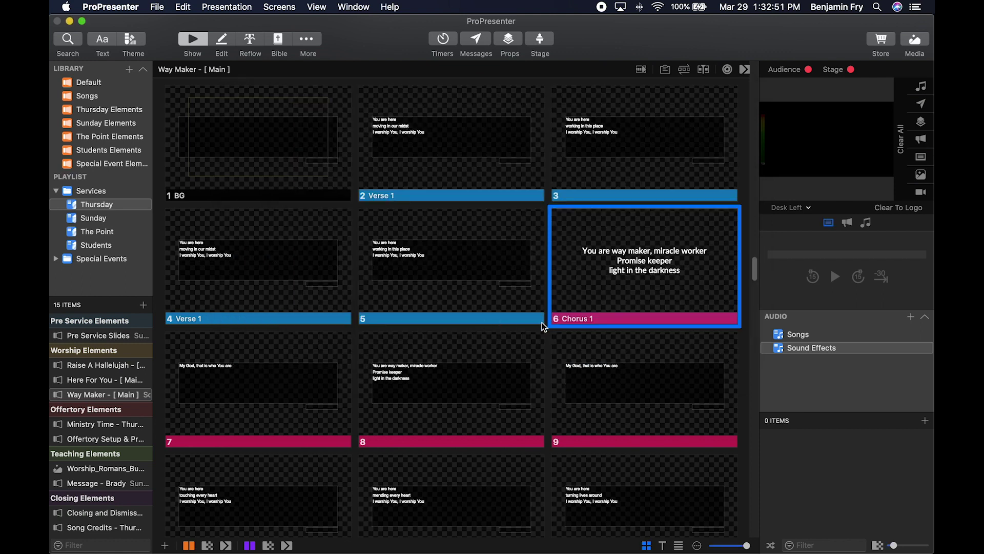
# Step: Import the Export THeme.proTheme bundle and confirm NV Timers now lists the Student Countdowns theme
pyautogui.click(157, 7)
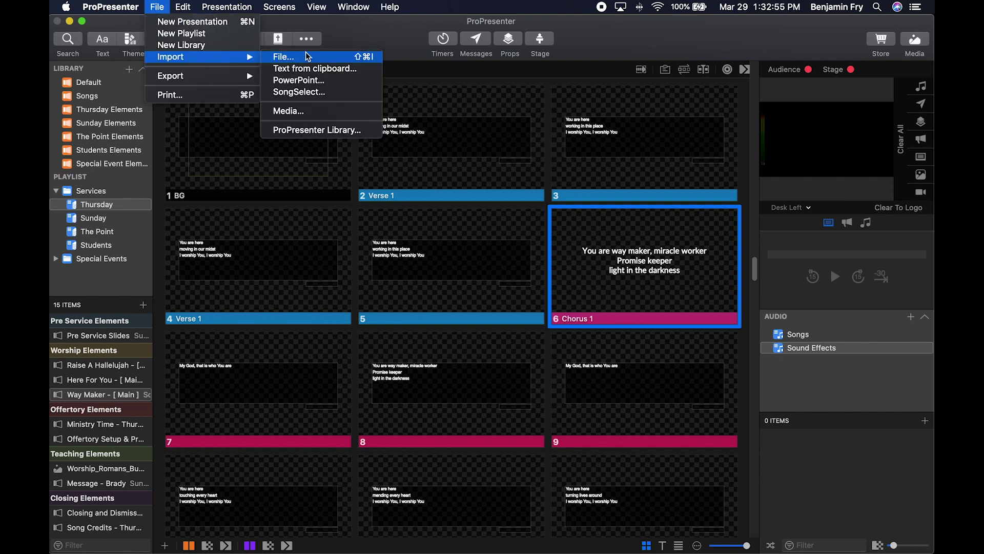
pyautogui.click(309, 57)
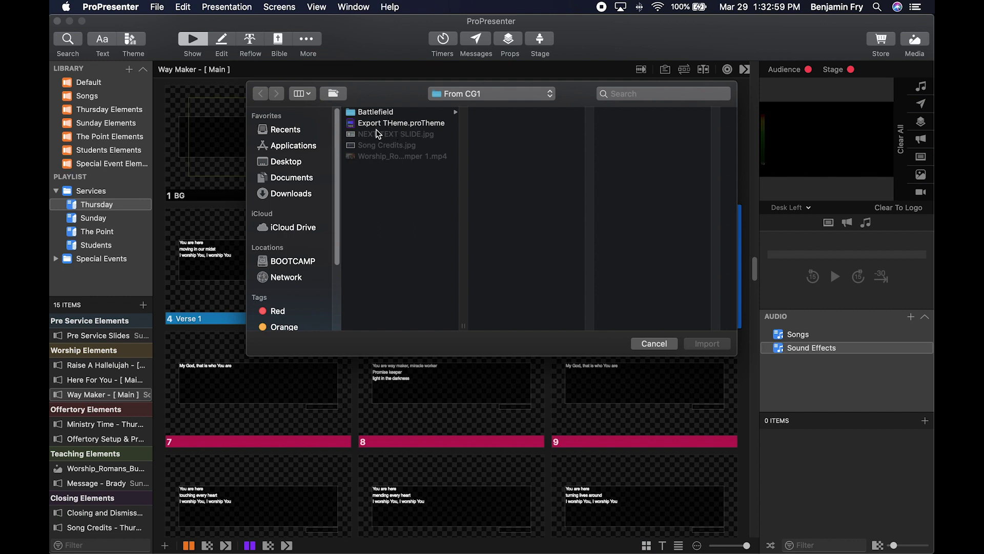
pyautogui.click(399, 124)
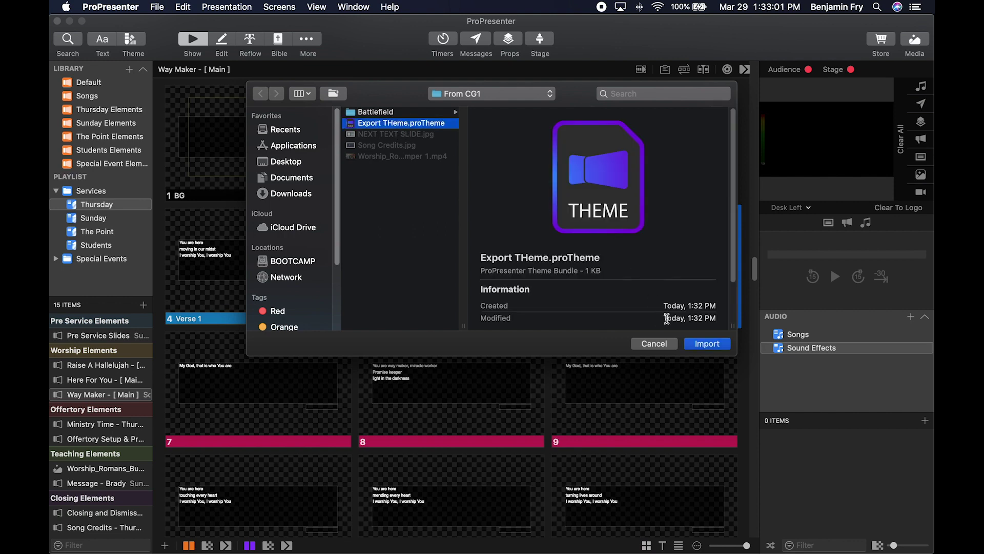
pyautogui.click(717, 344)
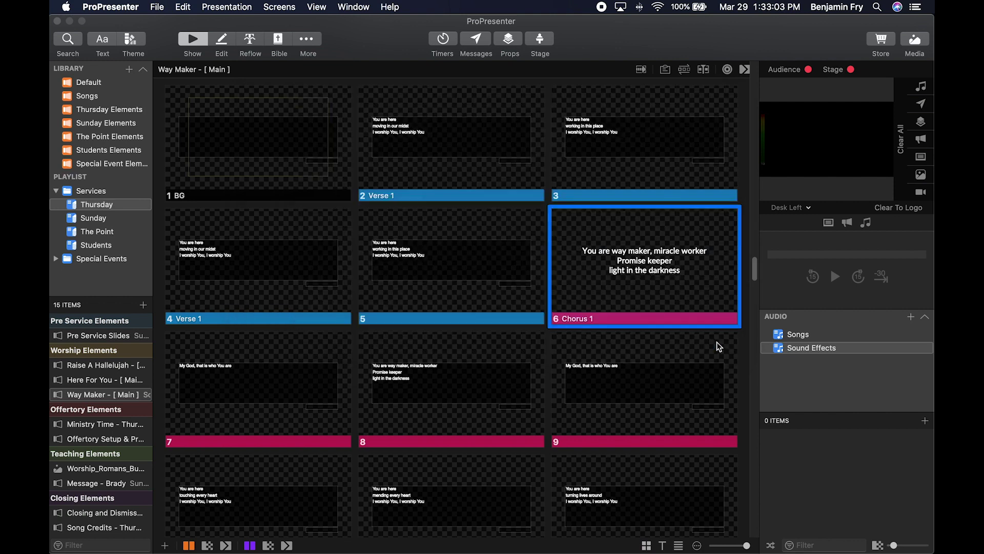
pyautogui.click(132, 40)
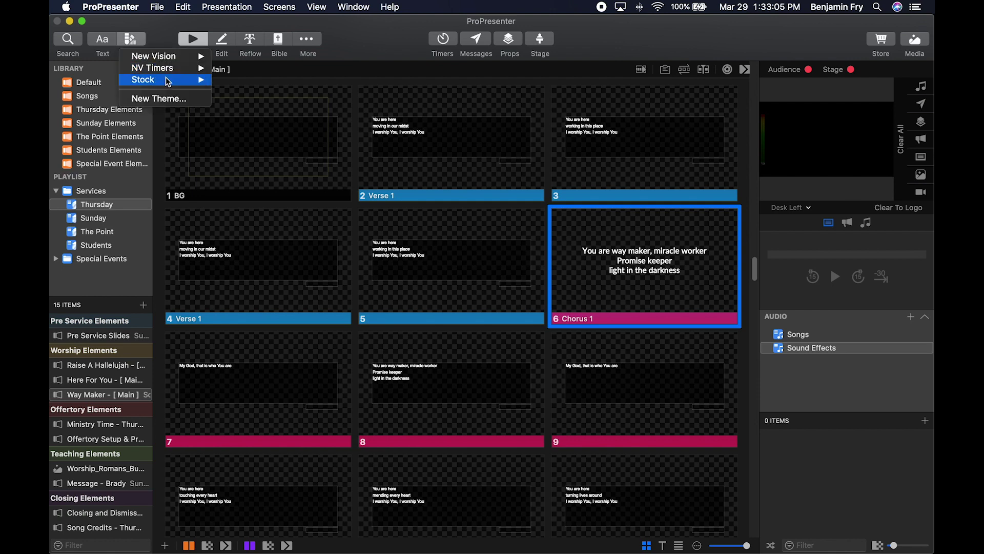
pyautogui.moveTo(169, 72)
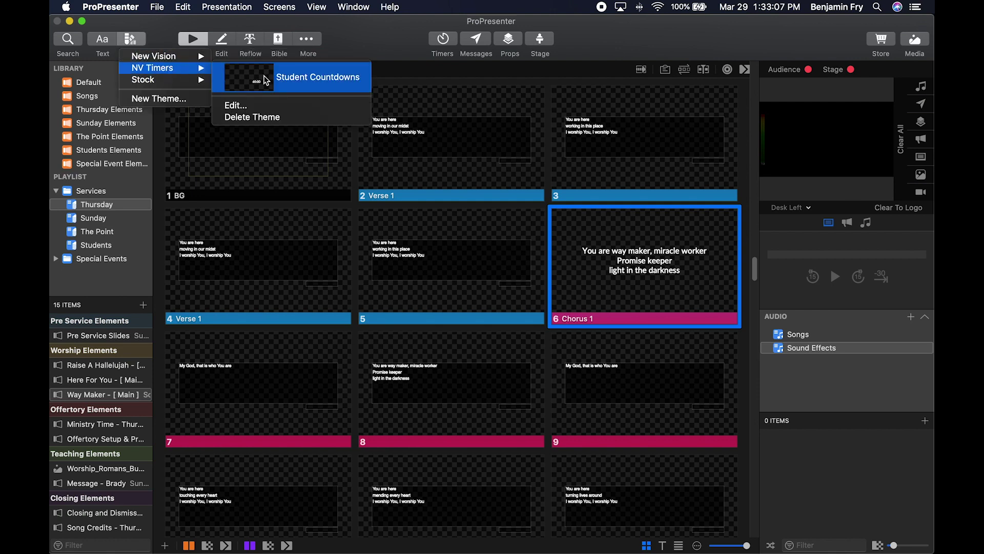